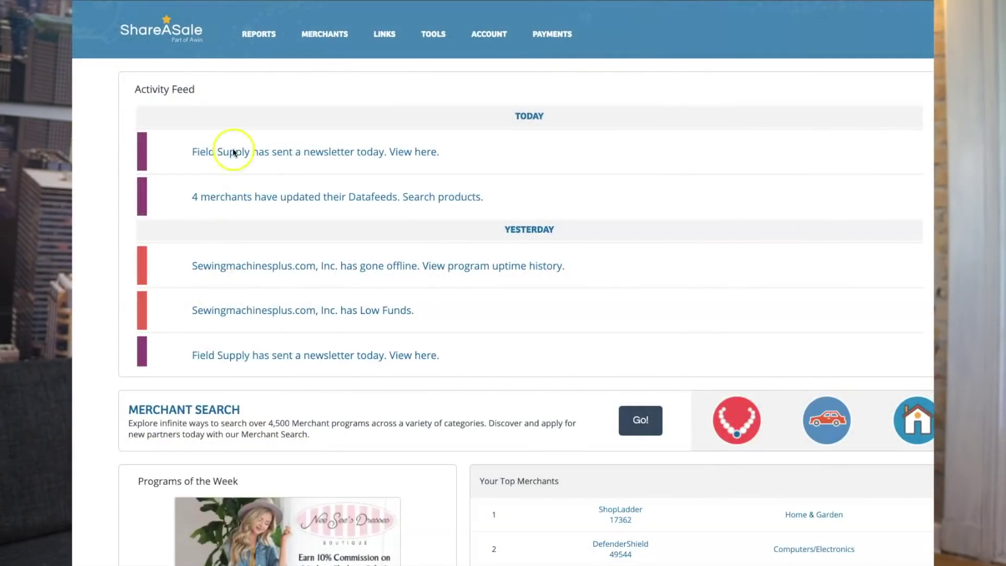
# Leave the affiliate dashboard for the public ShareASale homepage with its featured merchant promotion
pyautogui.click(259, 34)
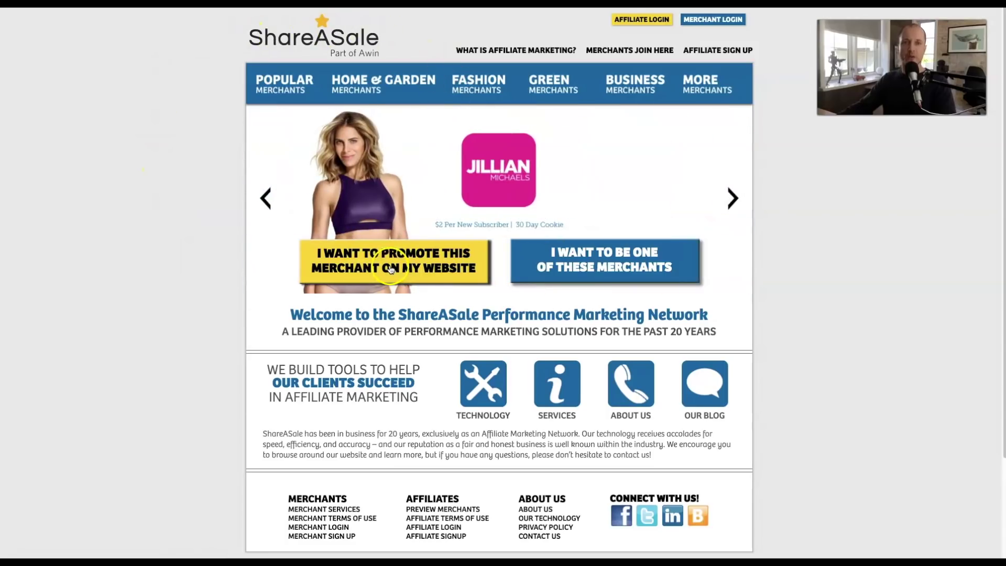
# Start the affiliate signup and enter a username and the matching account password
pyautogui.click(394, 265)
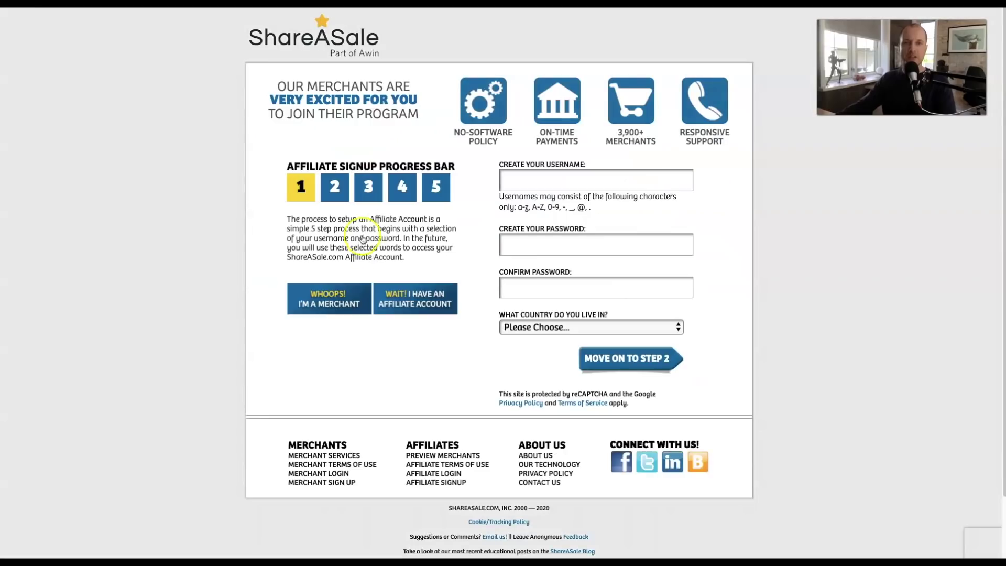
pyautogui.click(514, 179)
pyautogui.write('testac1234')
pyautogui.click(521, 294)
pyautogui.write('1')
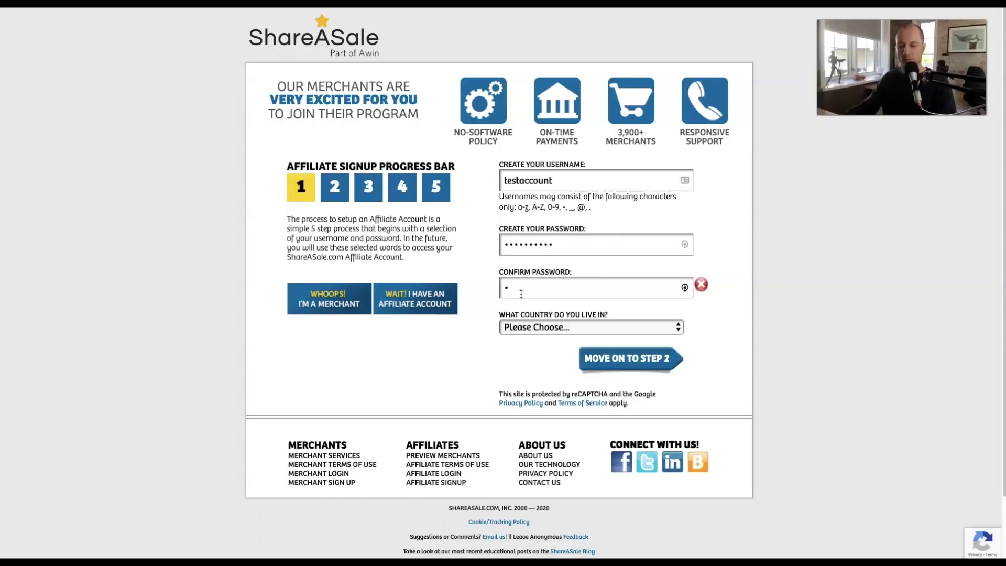
pyautogui.write('4')
# Choose United States of America as the country and submit step 1
pyautogui.click(537, 327)
pyautogui.click(571, 341)
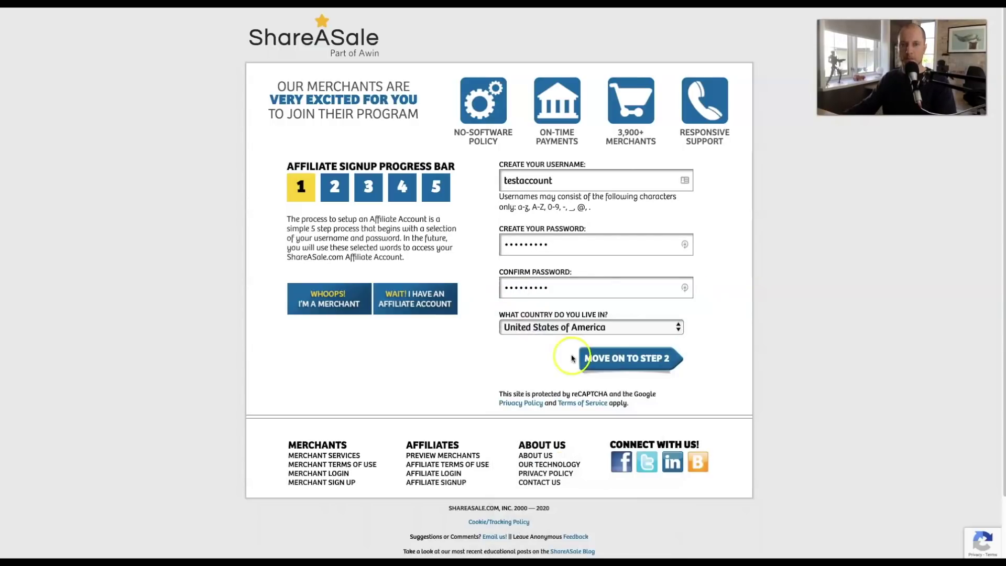
pyautogui.click(608, 360)
pyautogui.scroll(-1, 462, 246)
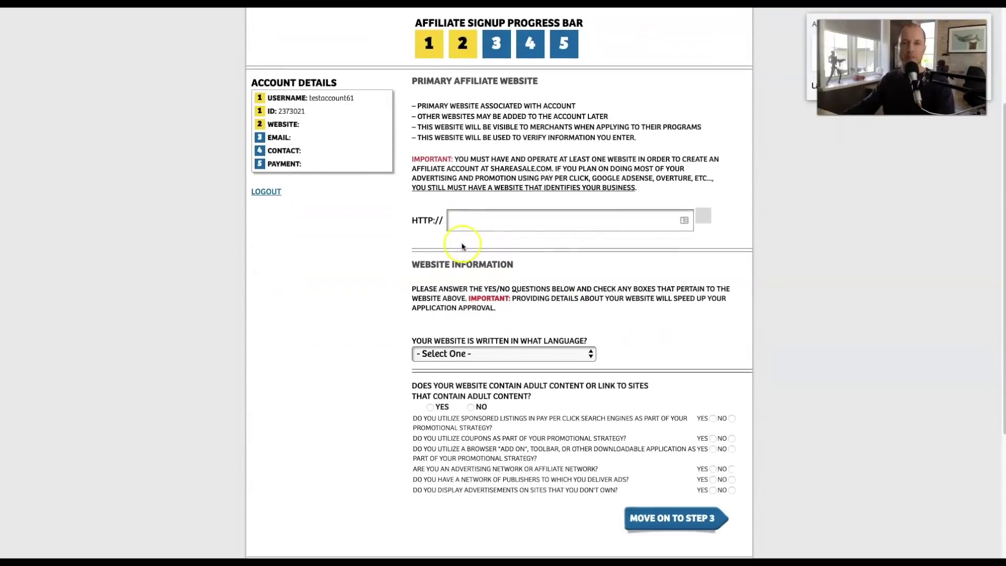
pyautogui.scroll(-1, 462, 246)
pyautogui.click(463, 211)
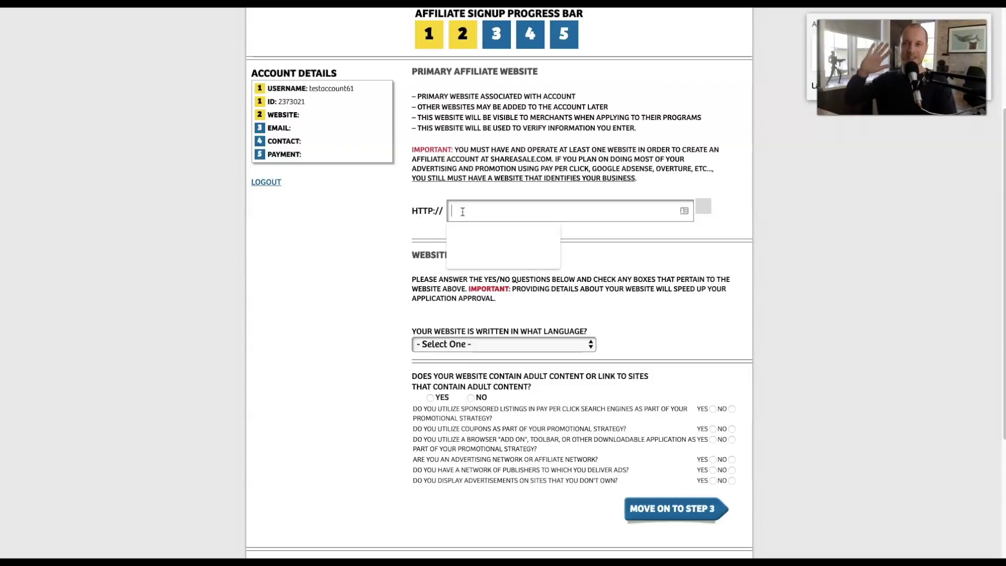
pyautogui.click(478, 344)
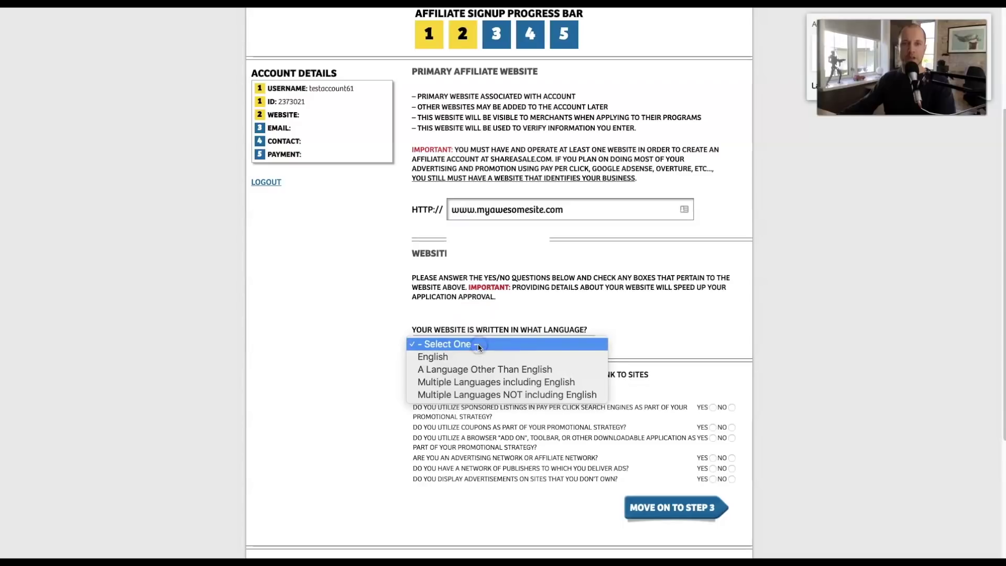
pyautogui.click(478, 357)
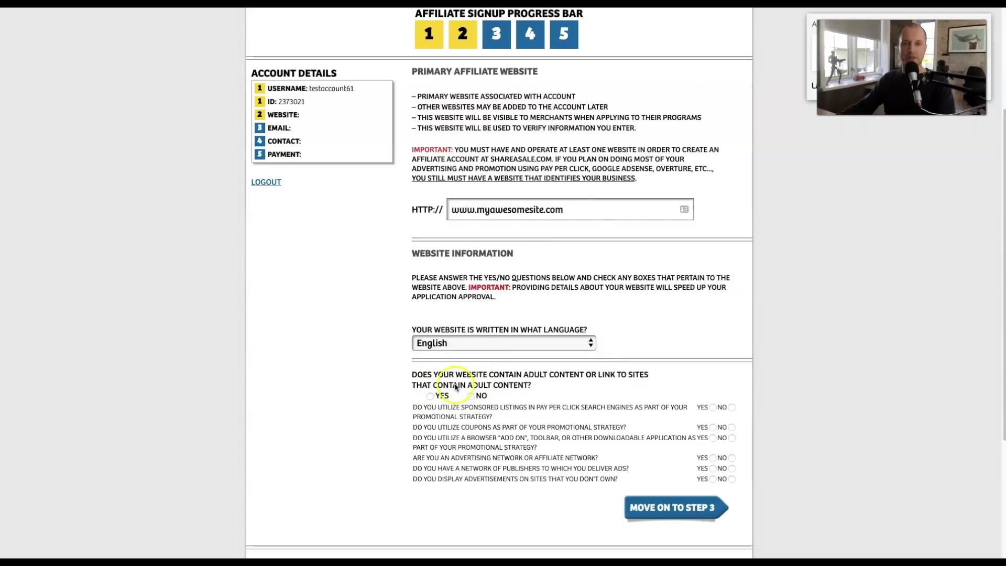
# Answer No to all seven website questions and submit step 2
pyautogui.click(471, 396)
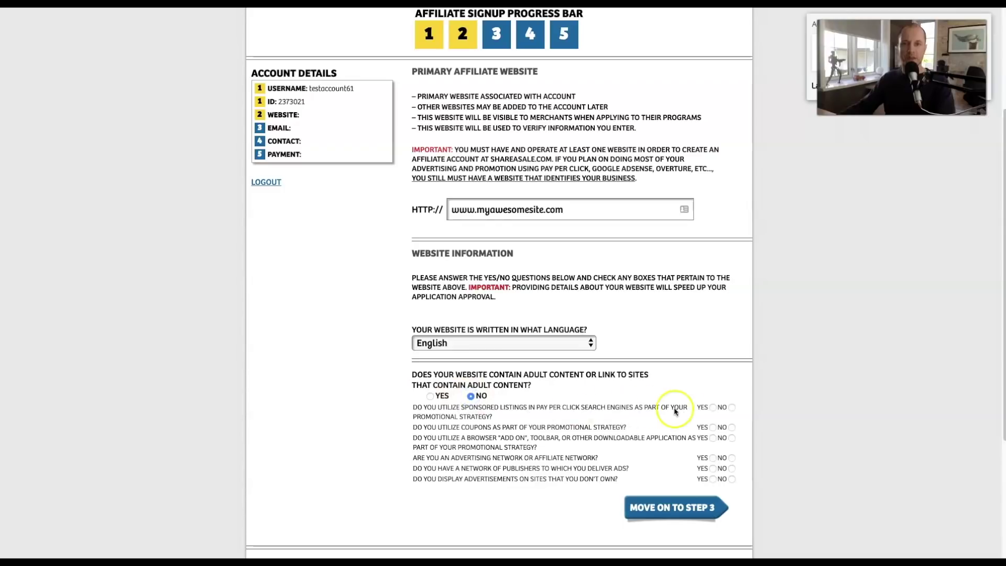
pyautogui.click(731, 407)
pyautogui.click(732, 427)
pyautogui.click(732, 437)
pyautogui.click(732, 457)
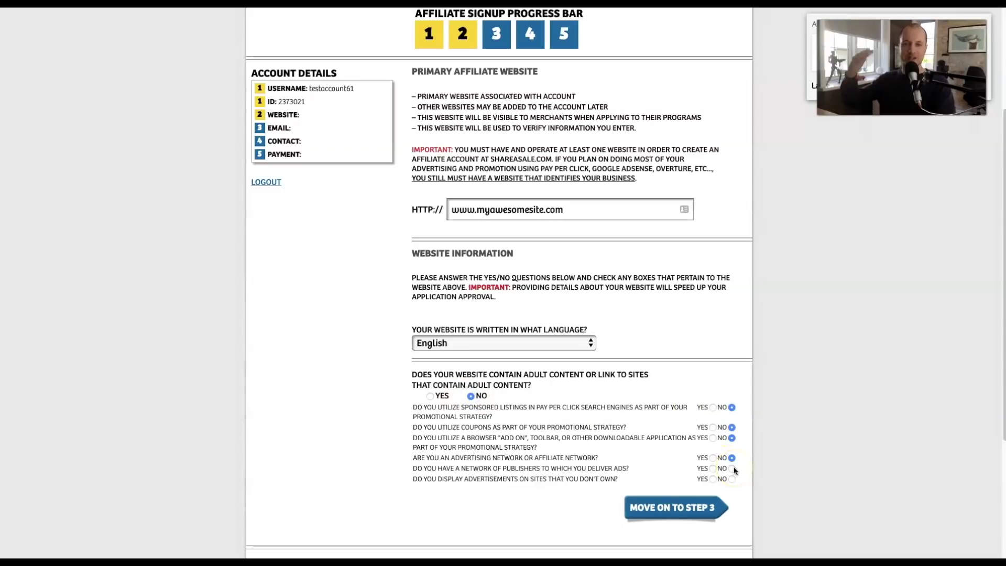
pyautogui.click(732, 469)
pyautogui.click(732, 479)
pyautogui.click(668, 511)
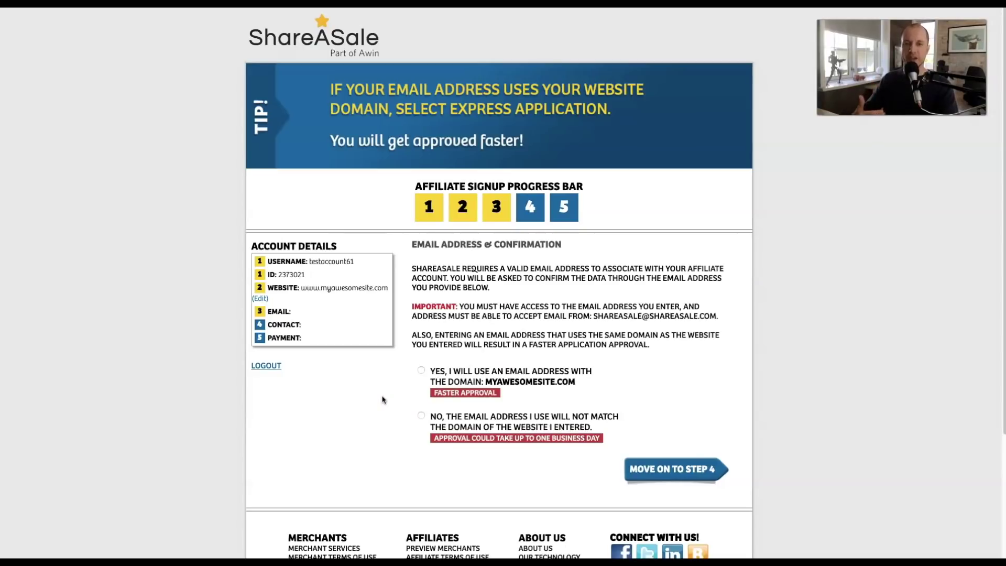
# Choose the standard application with a non-matching contact email and continue to step 4
pyautogui.click(421, 416)
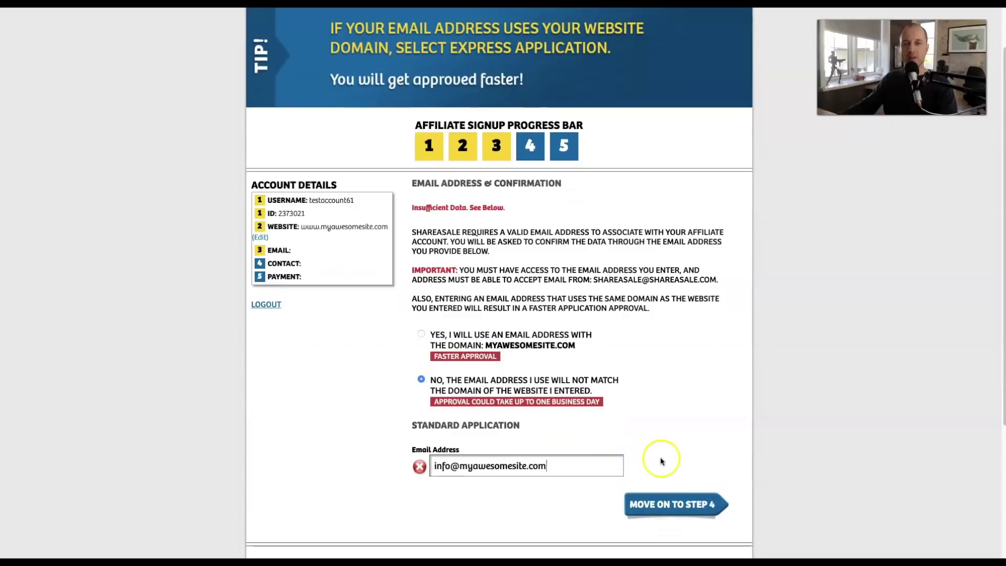
pyautogui.click(664, 500)
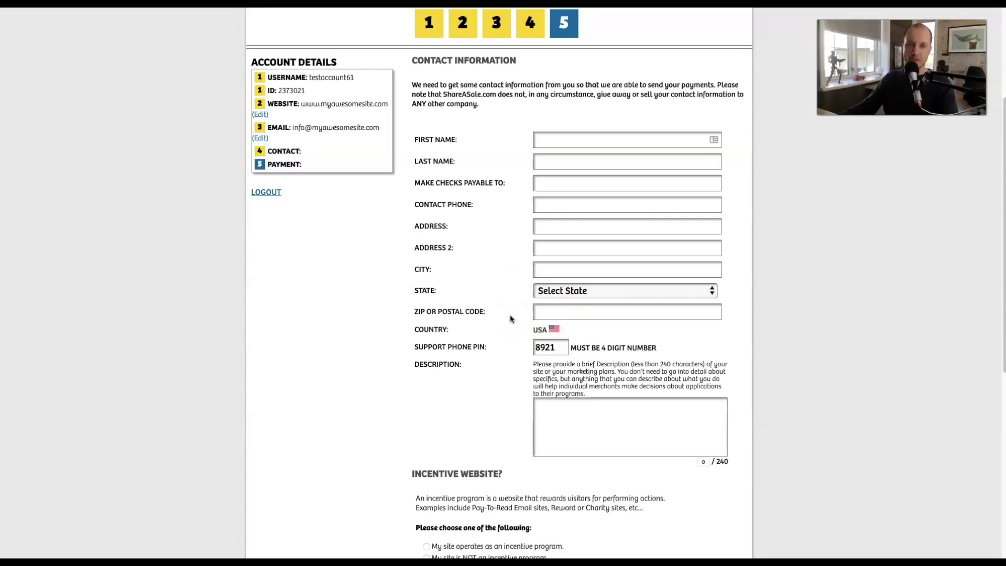
# Pick a support phone PIN, add a site description, claim ownership of myawesomesite.com, continue to step 5
pyautogui.click(561, 348)
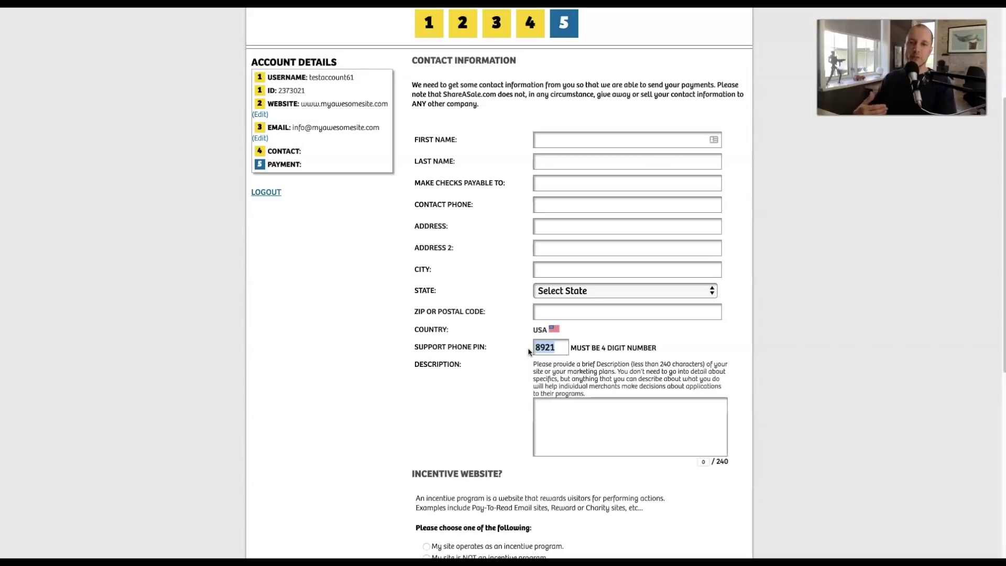
pyautogui.scroll(-4, 236, 179)
pyautogui.click(537, 241)
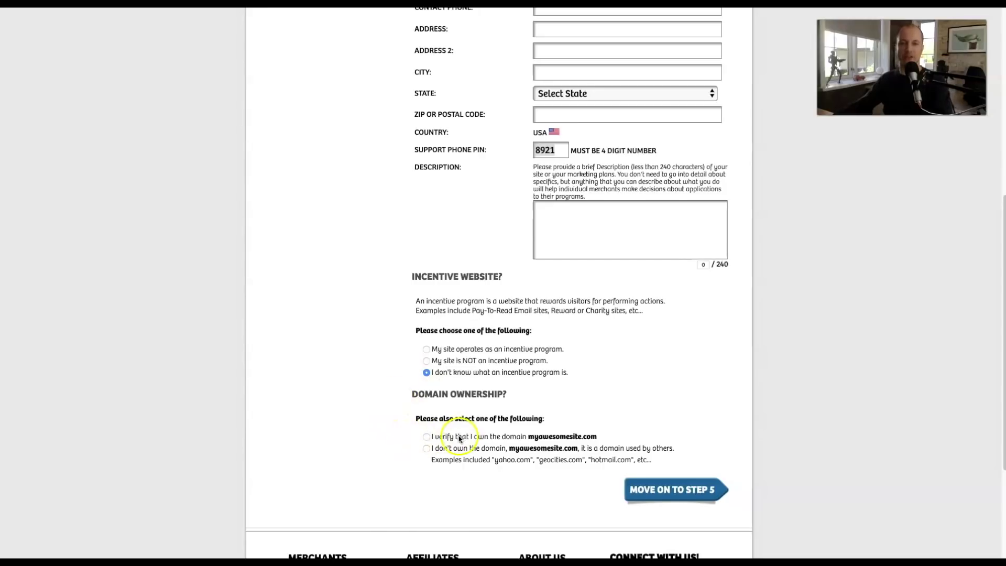
pyautogui.click(426, 436)
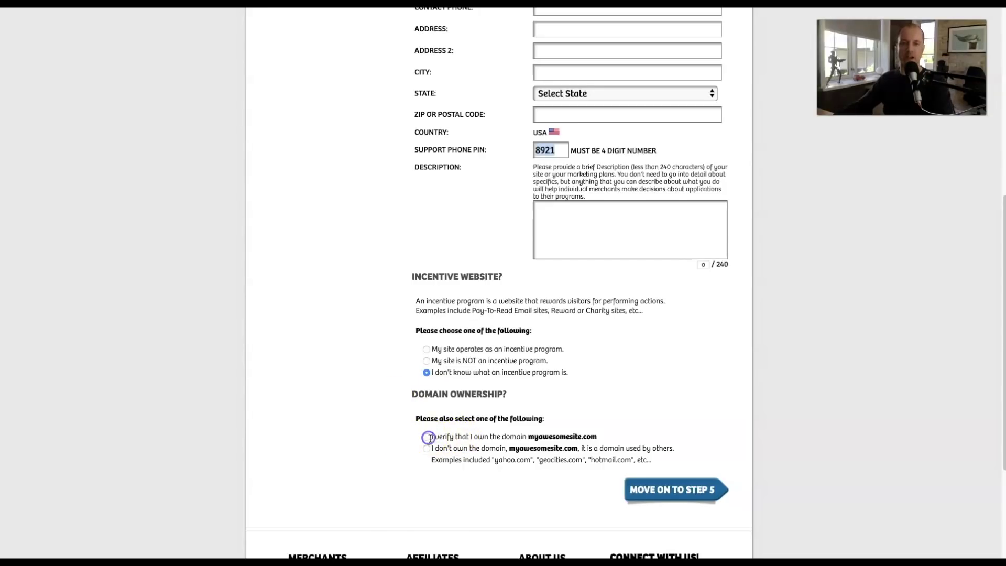
pyautogui.click(681, 493)
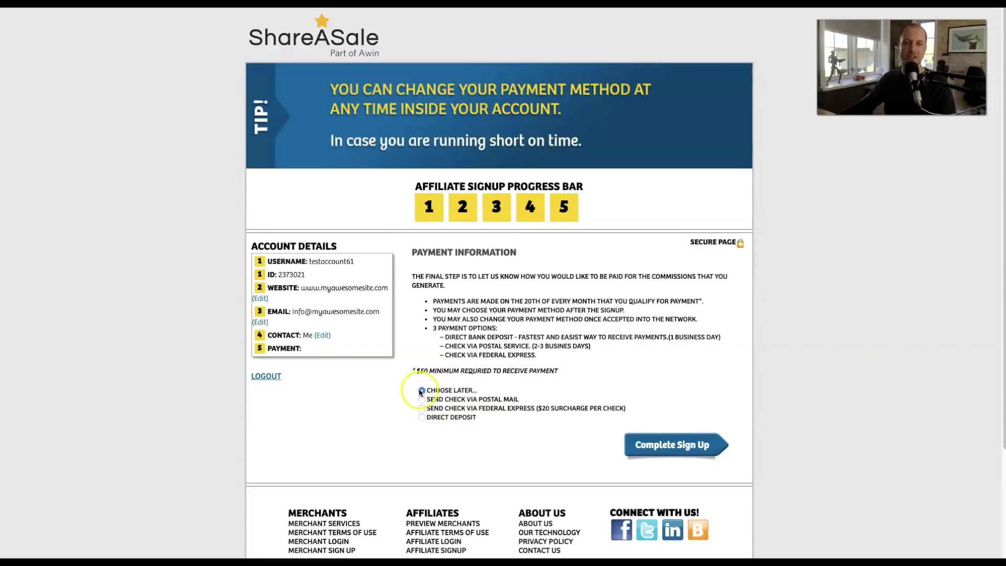
# Leave payment as Choose Later, then accept the affiliate terms and confirm the information is accurate
pyautogui.click(653, 445)
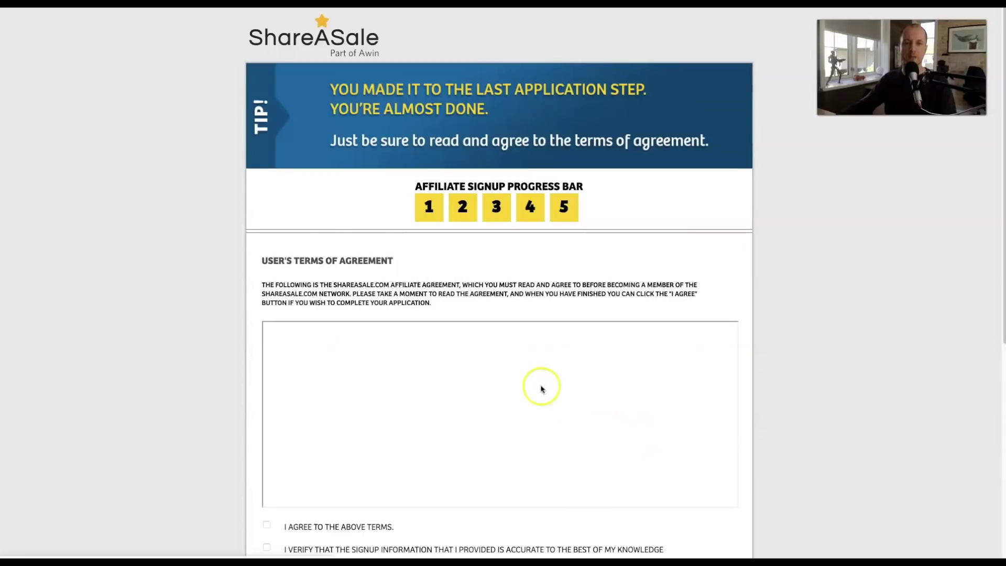
pyautogui.scroll(-5, 498, 378)
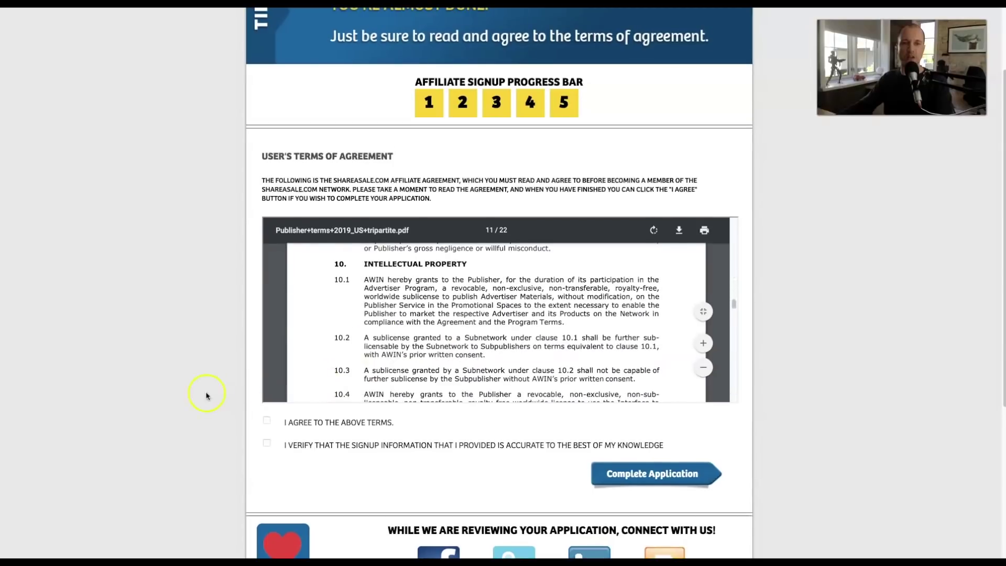
pyautogui.scroll(-1, 223, 415)
pyautogui.click(267, 354)
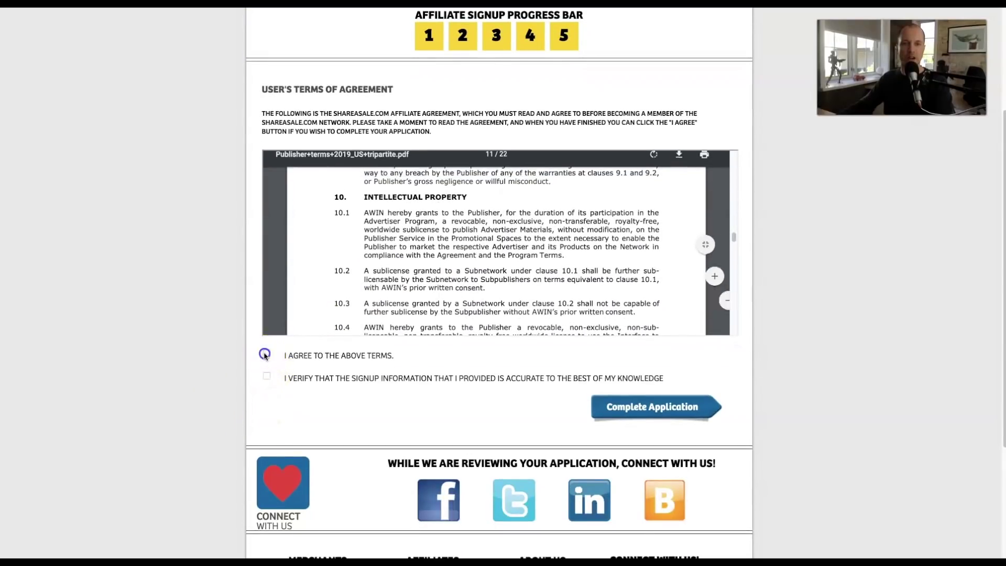
pyautogui.click(267, 377)
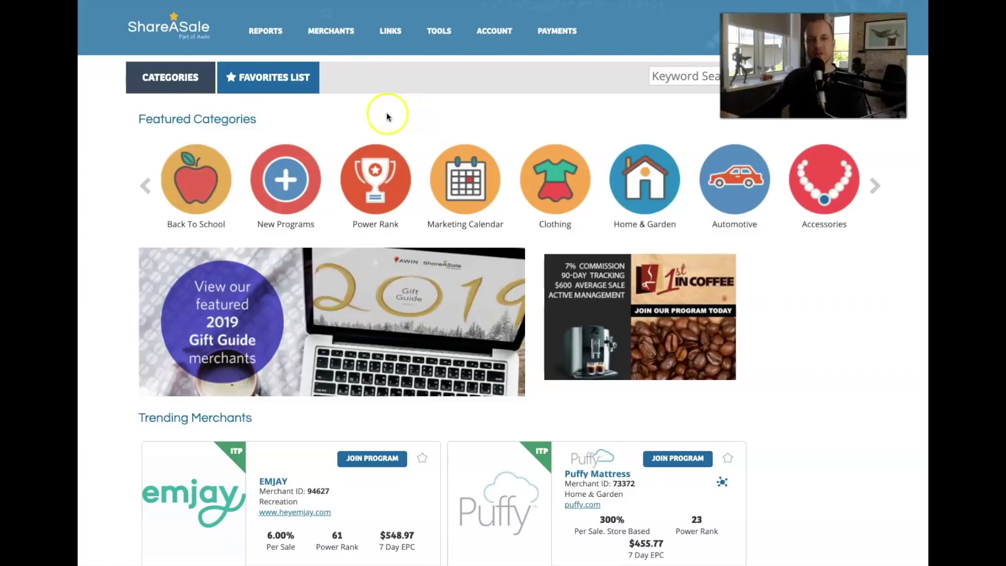
# Open Power Rank and browse its top 100 merchants, led by ZenBusiness at $2,429.80 EPC
pyautogui.click(376, 182)
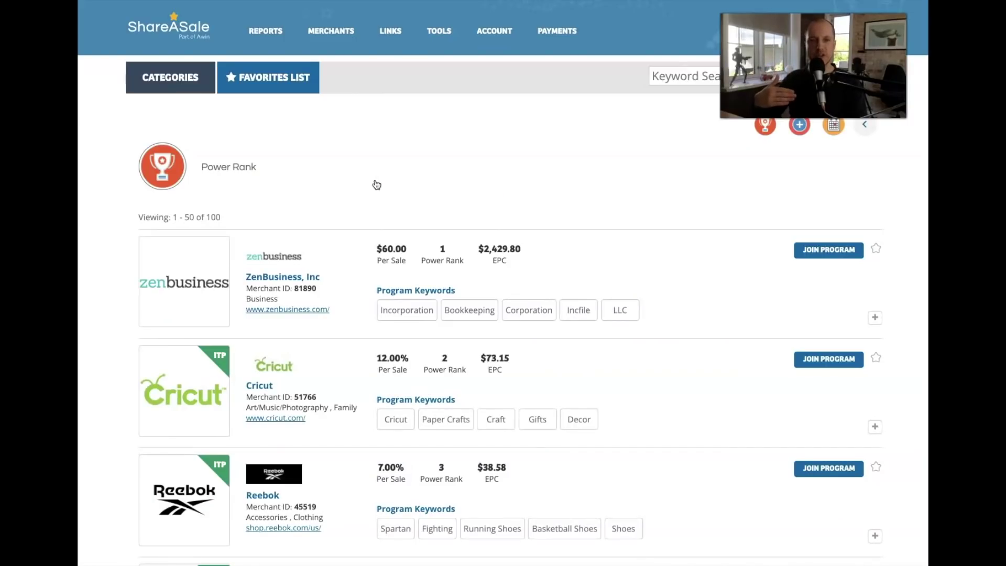
pyautogui.scroll(-1, 459, 213)
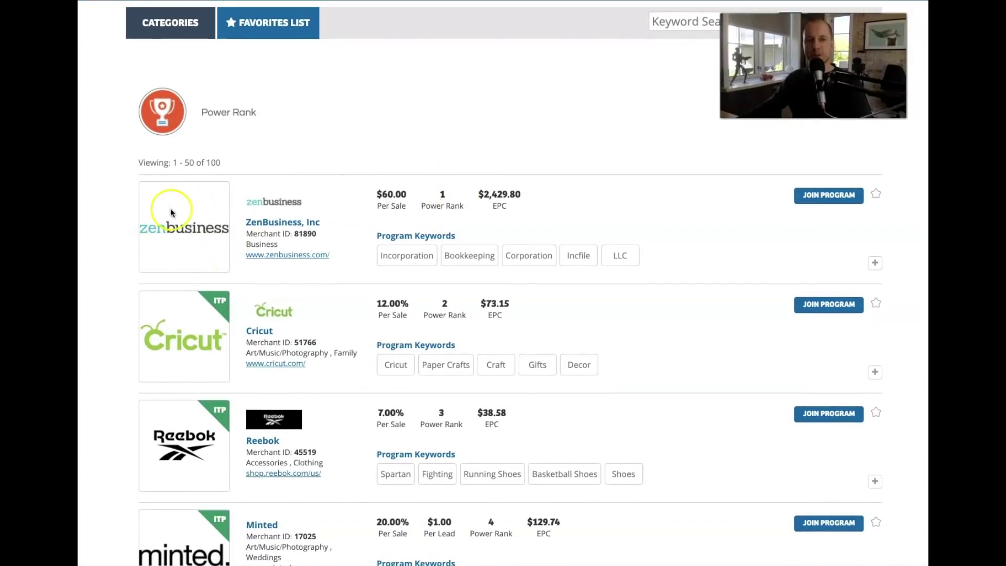
pyautogui.scroll(-4, 179, 215)
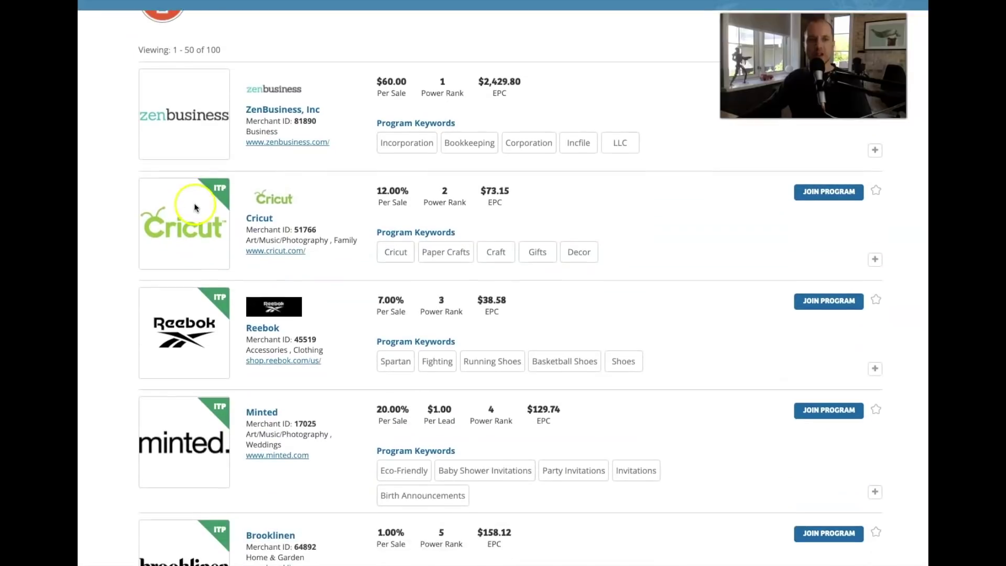
pyautogui.scroll(-7, 385, 119)
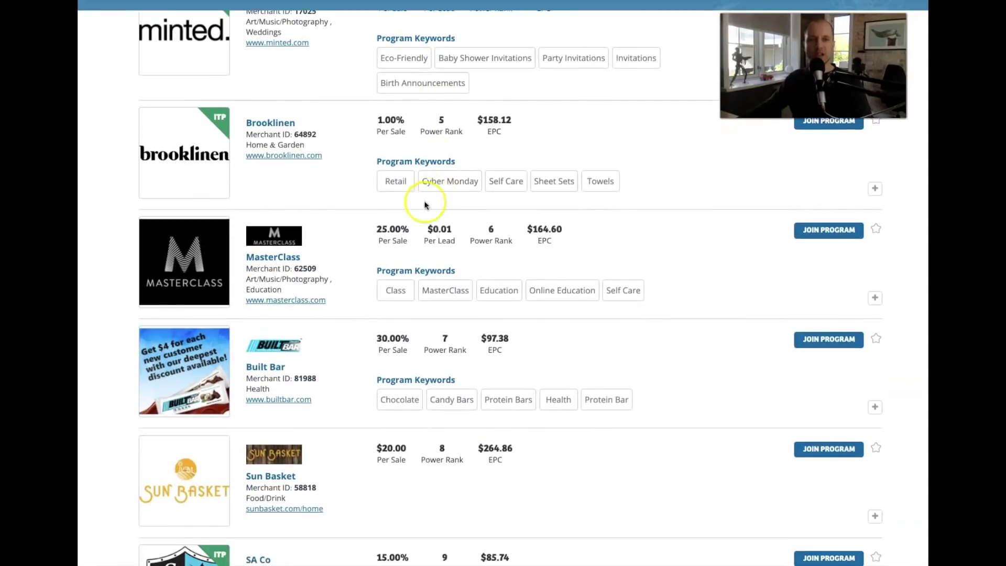
pyautogui.scroll(-4, 200, 207)
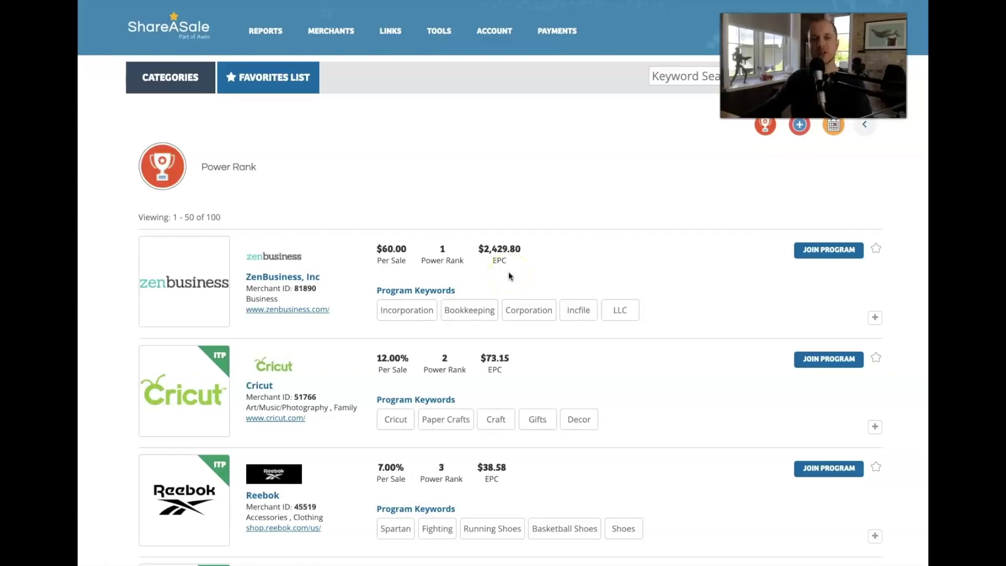
pyautogui.scroll(-8, 519, 272)
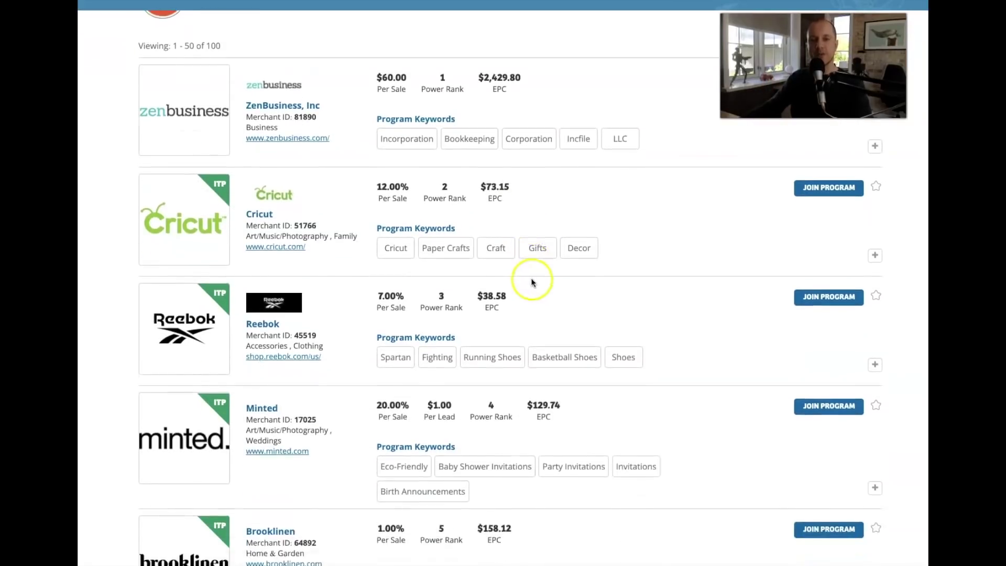
pyautogui.scroll(-5, 541, 287)
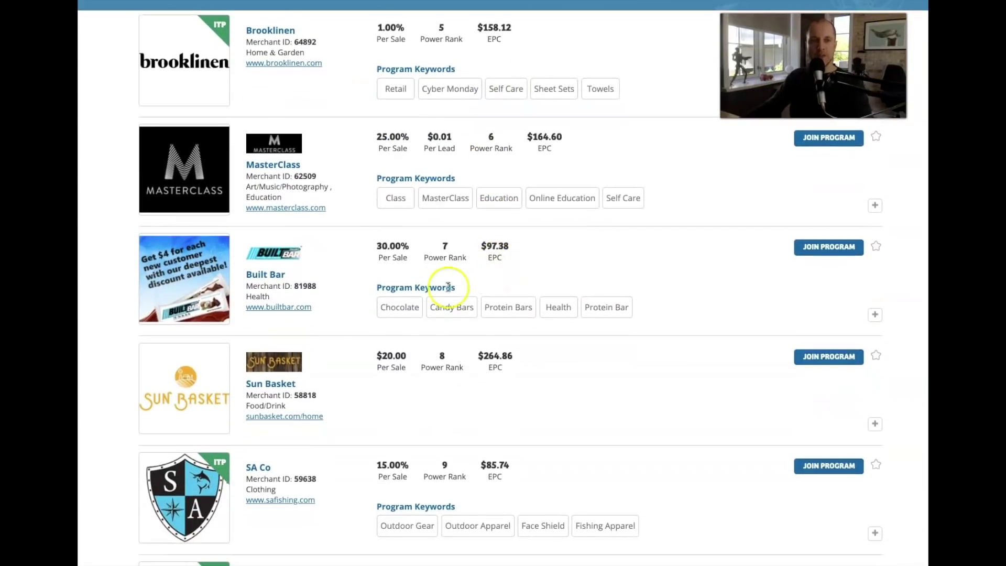